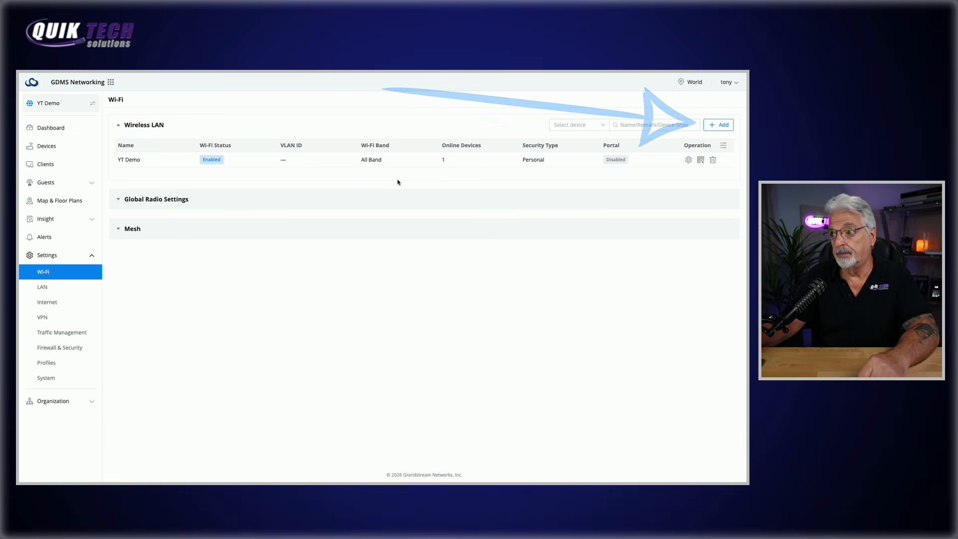
Step: Add a new wireless LAN, turn its Wi-Fi on and name it IoT
click(718, 125)
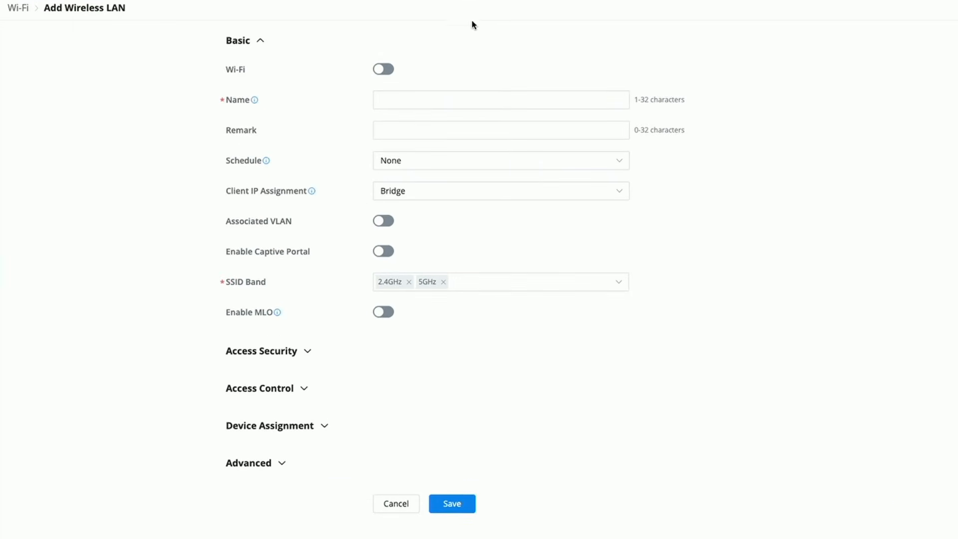
click(387, 70)
click(397, 99)
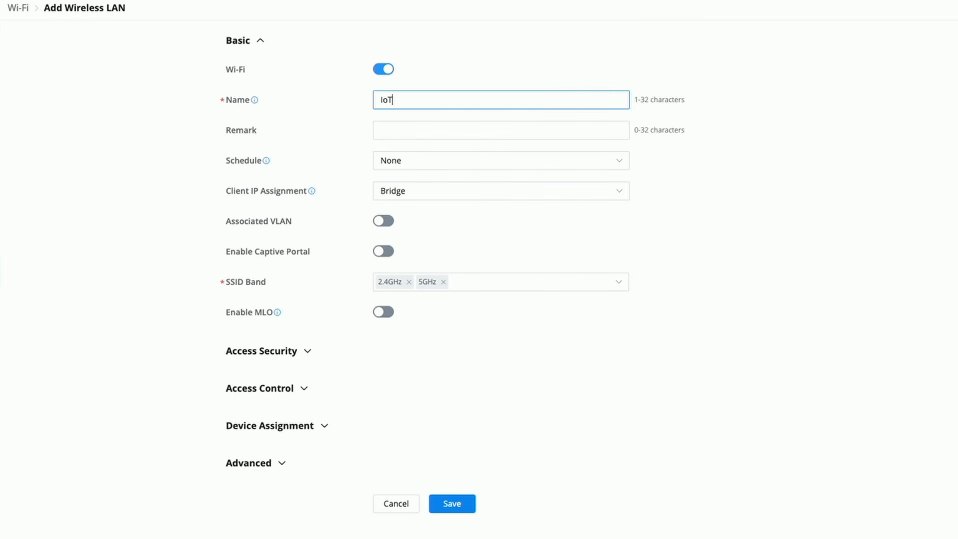
click(384, 125)
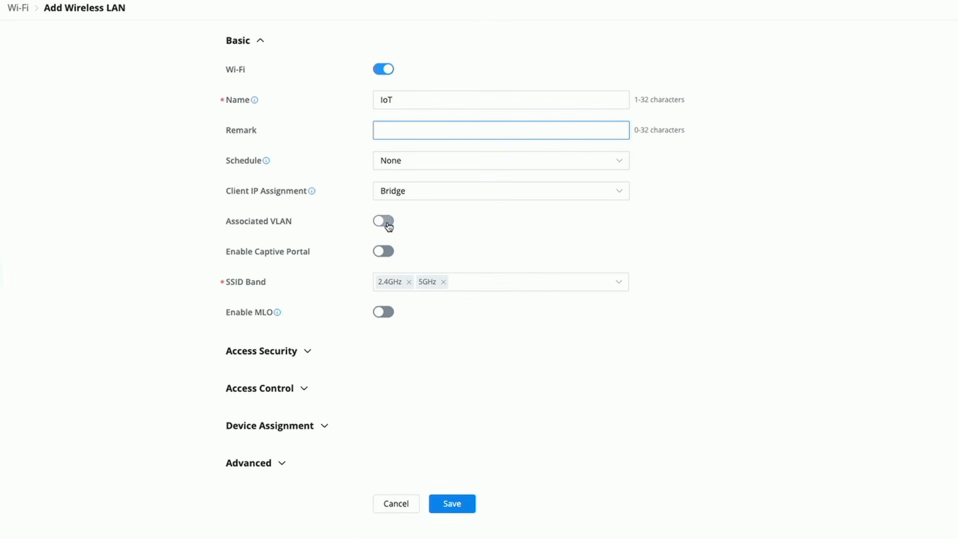
Step: Associate the IoT wireless LAN with VLAN 10 (IoT) and restrict its SSID band to 2.4GHz
click(388, 224)
click(391, 251)
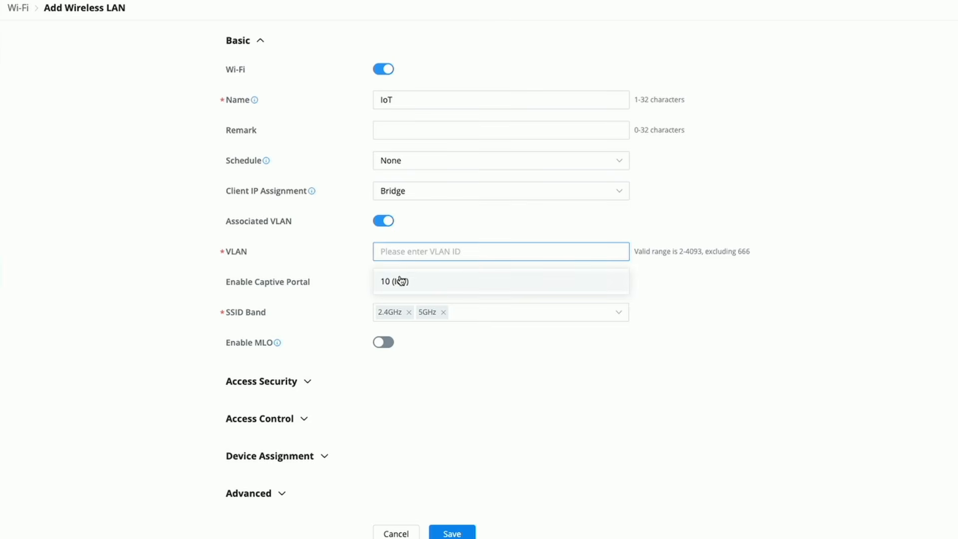
click(385, 281)
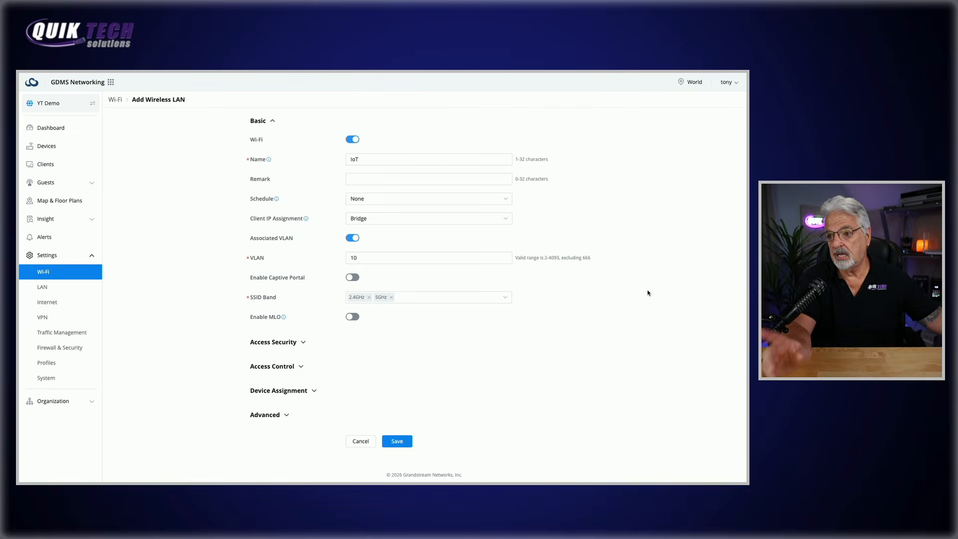
click(455, 259)
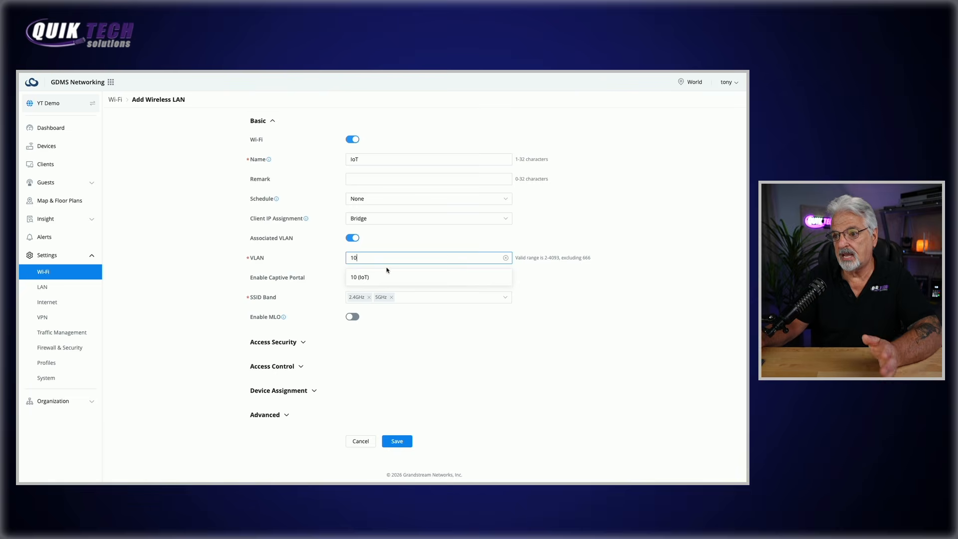
click(357, 278)
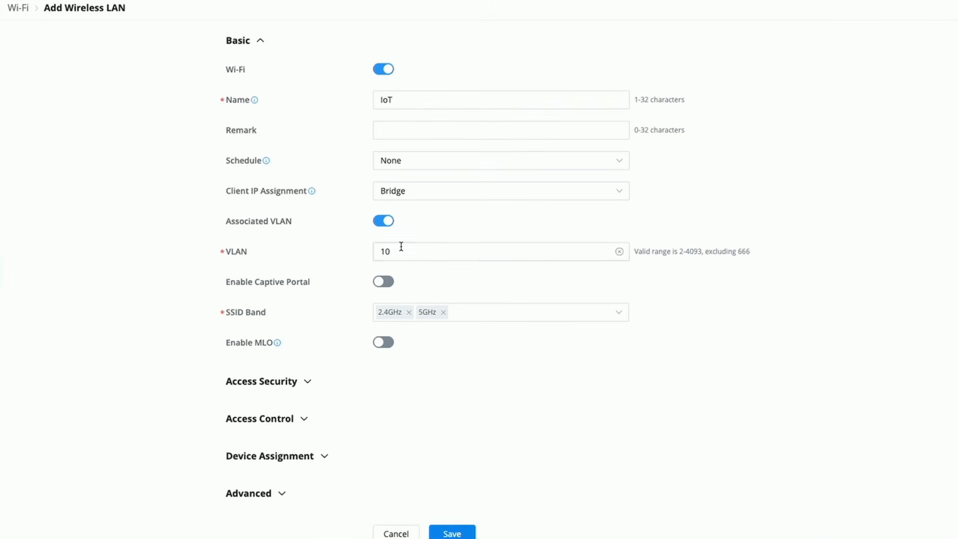
click(443, 312)
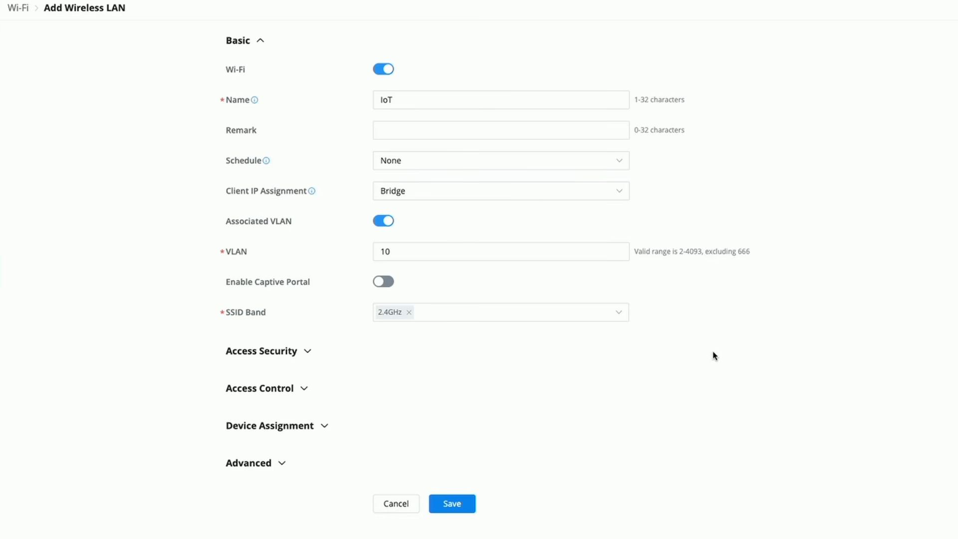
Step: Enter the WPA passphrase in the access security settings of the IoT wireless LAN
click(309, 352)
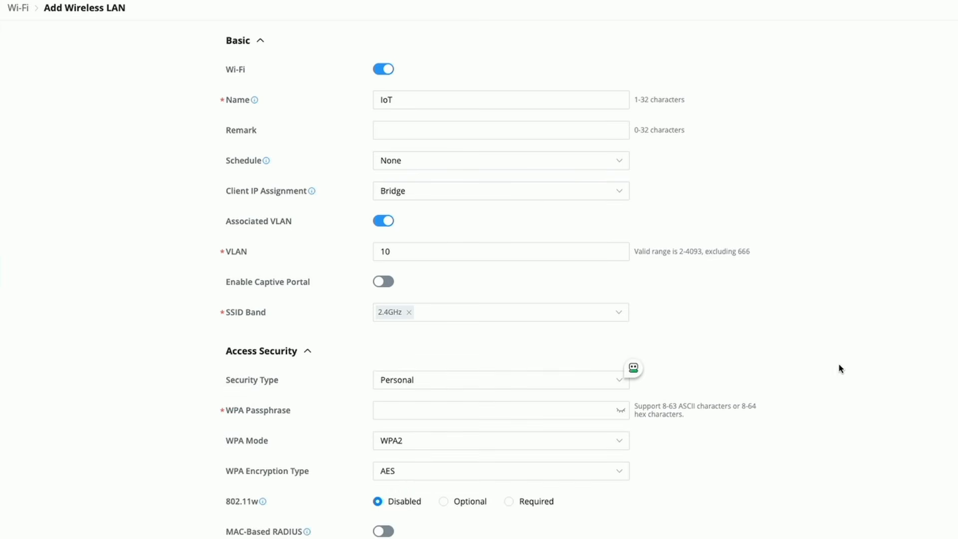
scroll(838, 369, down, 2)
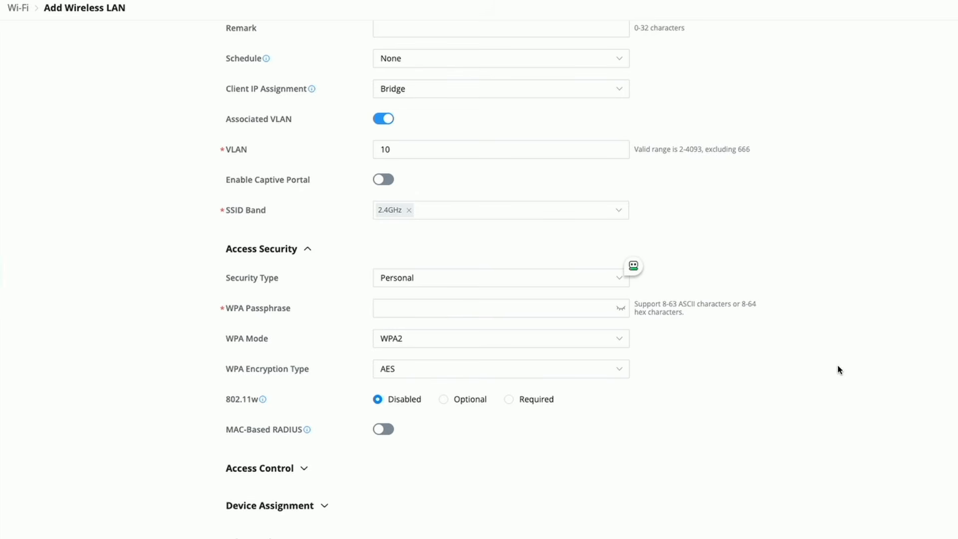
click(397, 303)
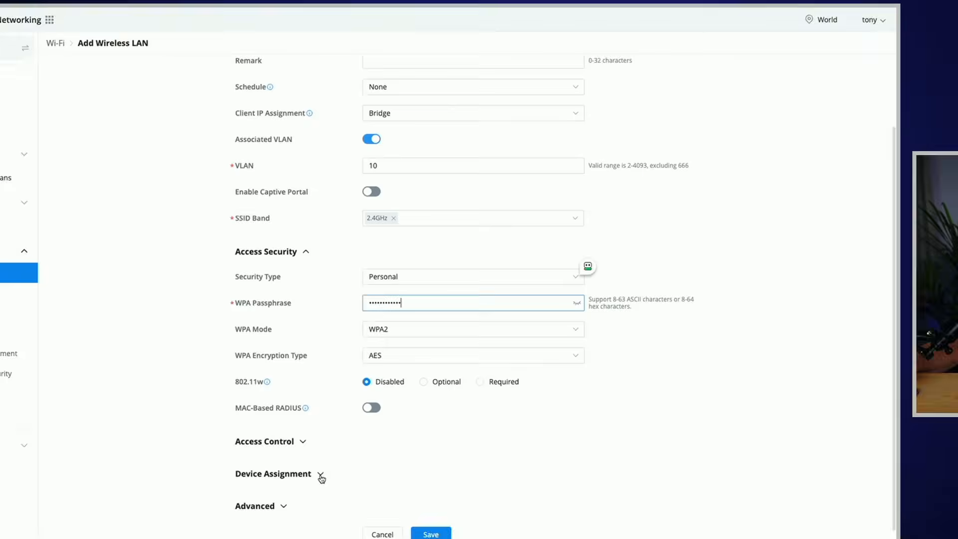
Step: Exclude the GCC6010 from the device assignment, save the IoT wireless LAN and decline storing the login in RoboForm
click(321, 476)
scroll(796, 414, down, 5)
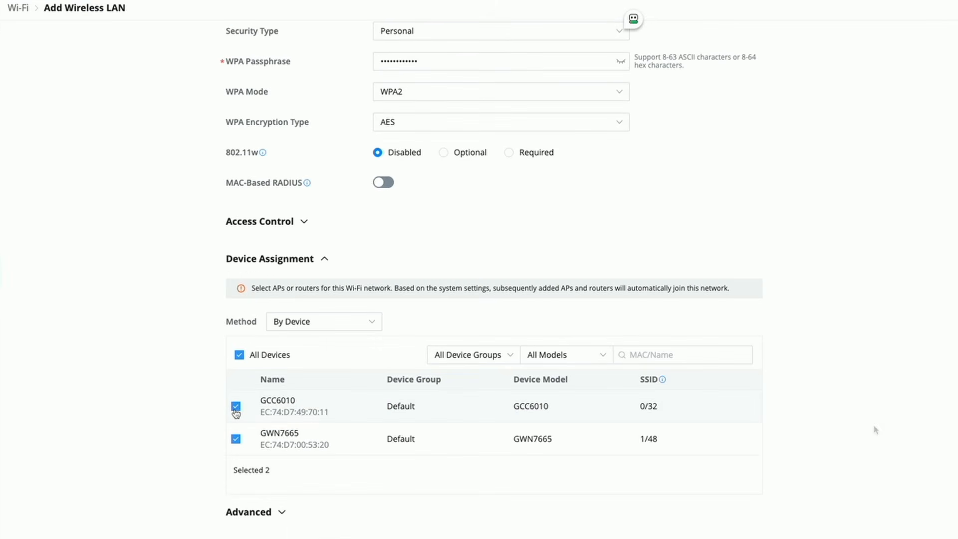
click(236, 407)
scroll(495, 475, down, 1)
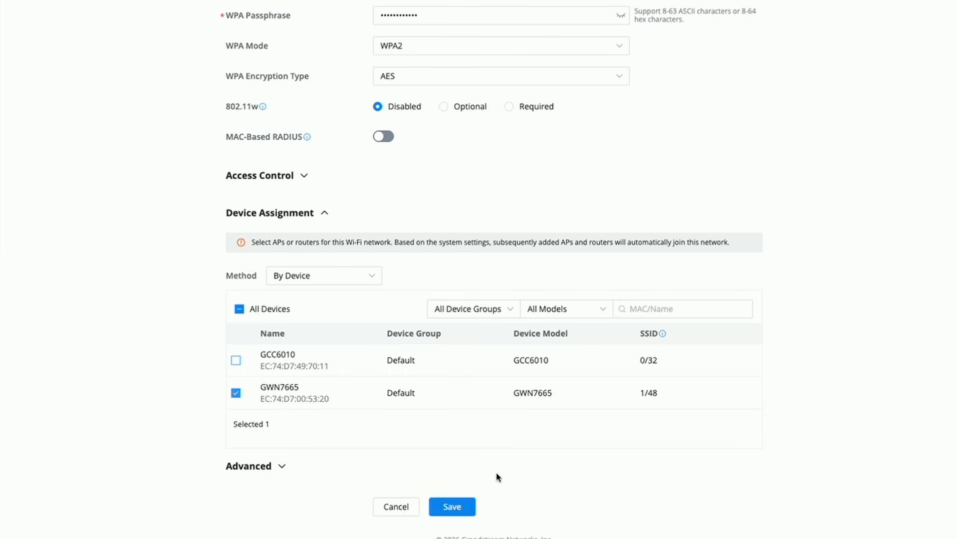
click(452, 512)
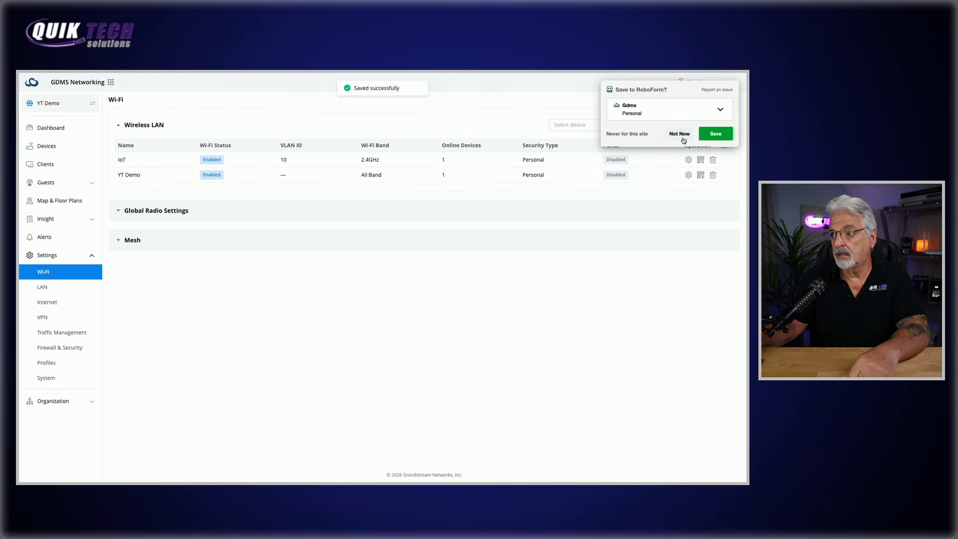
click(681, 135)
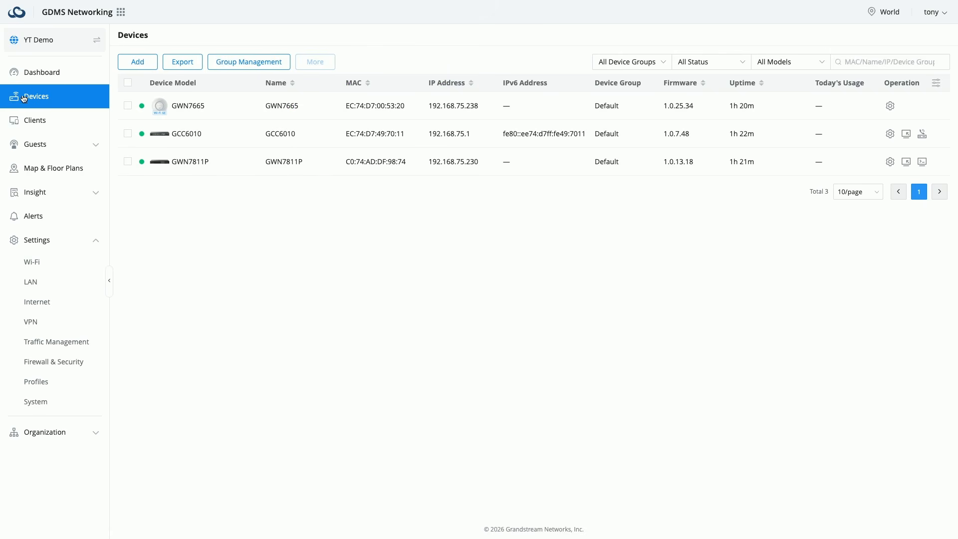
Step: Open the port overview of the GWN7811P switch and dismiss the port profile reminder
click(194, 167)
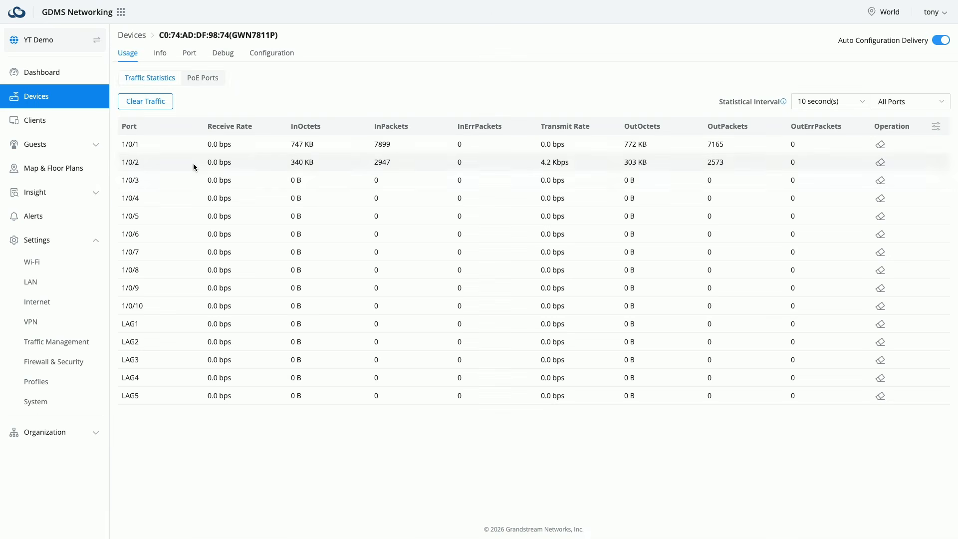
click(190, 54)
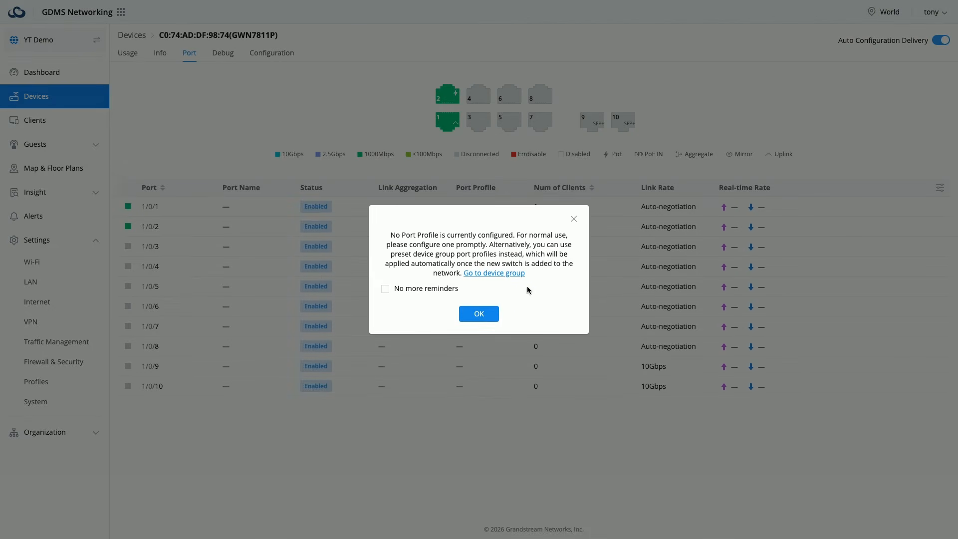
click(478, 314)
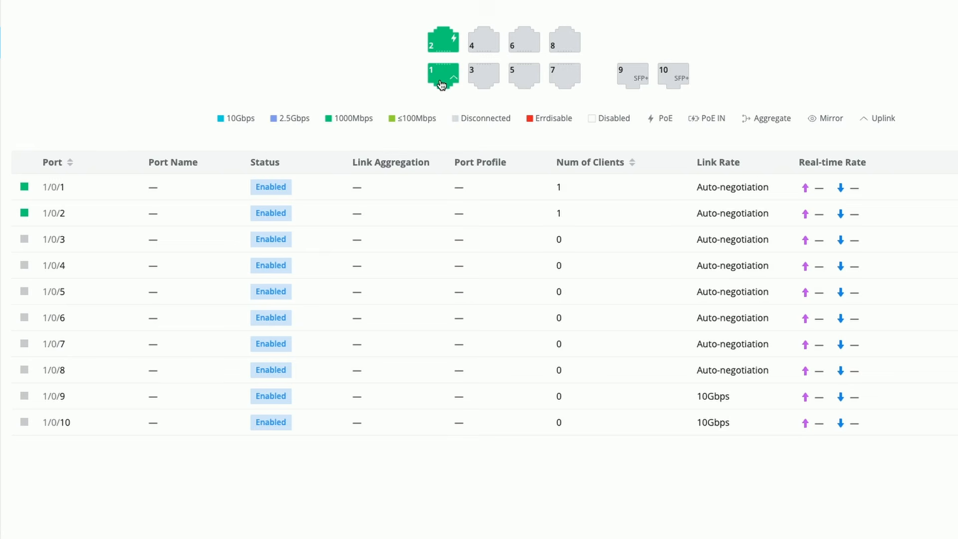
Step: Name switch port 1 Uplink to Router, assign it the All VLANs port profile and save
click(443, 81)
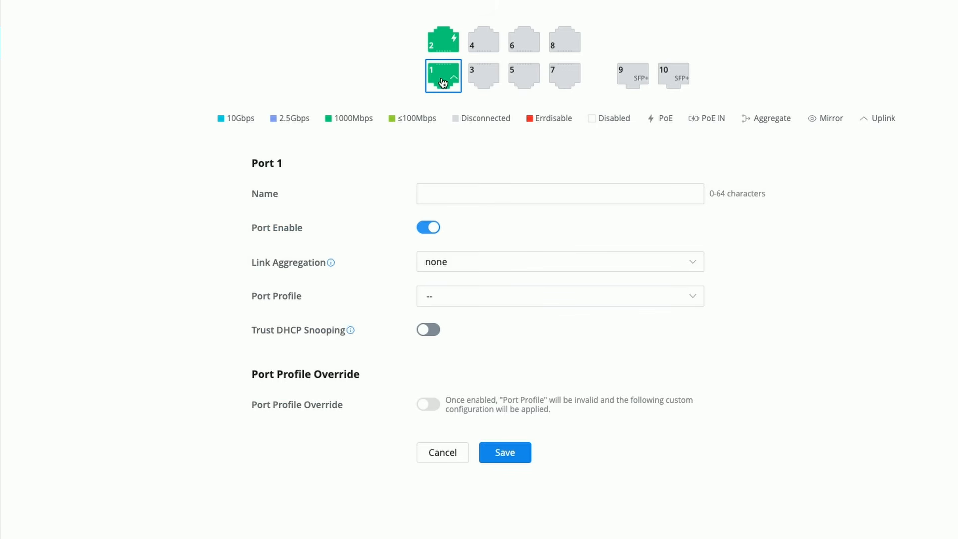
click(438, 192)
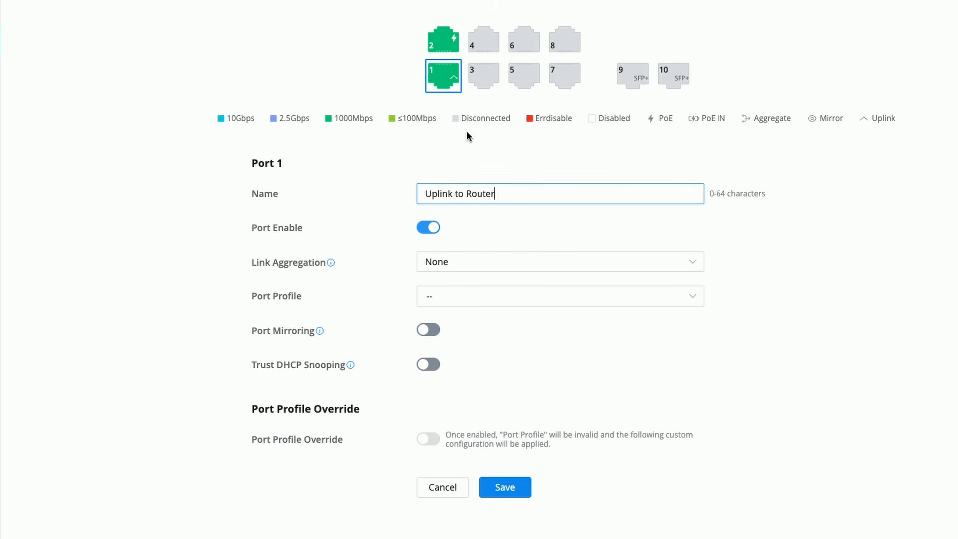
click(694, 299)
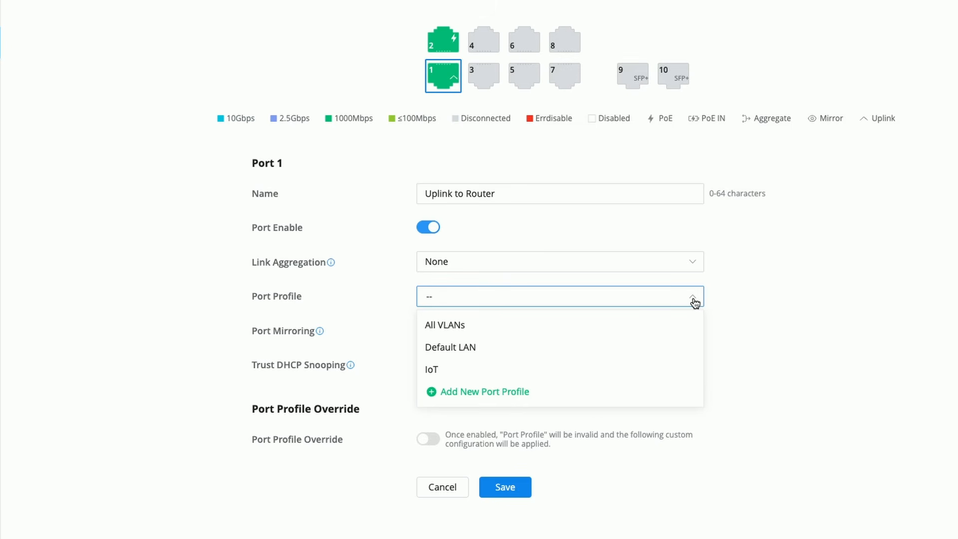
click(437, 329)
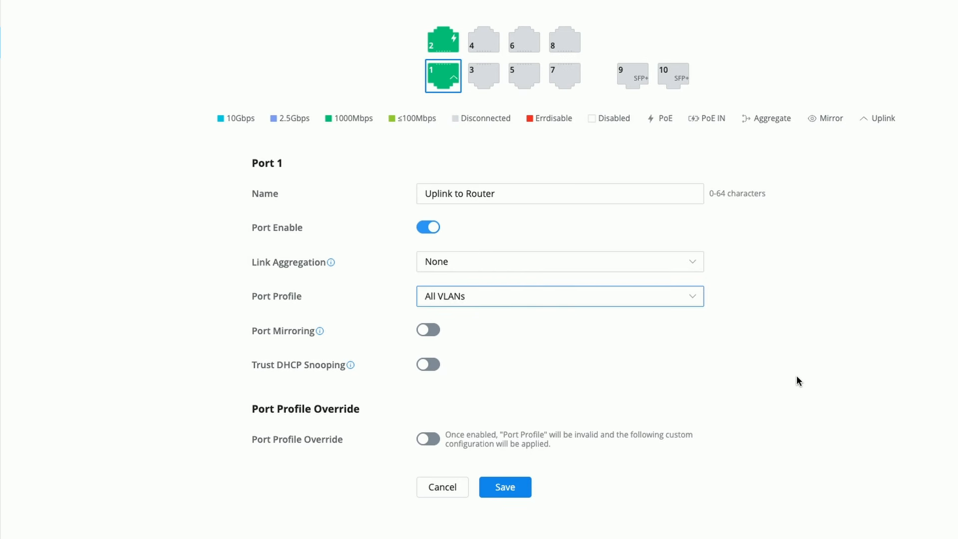
click(513, 486)
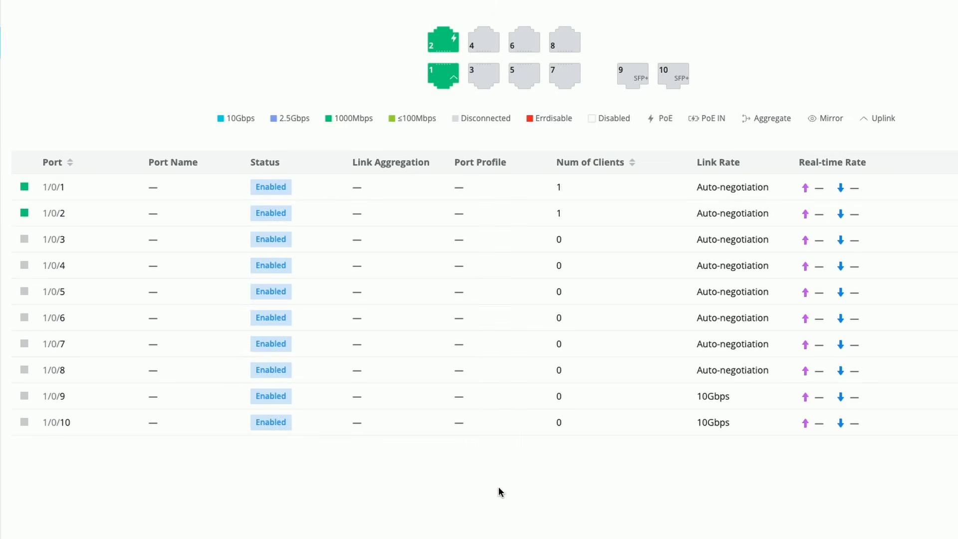
Step: Name switch port 2 Access Point, assign it the All VLANs port profile and save
click(435, 49)
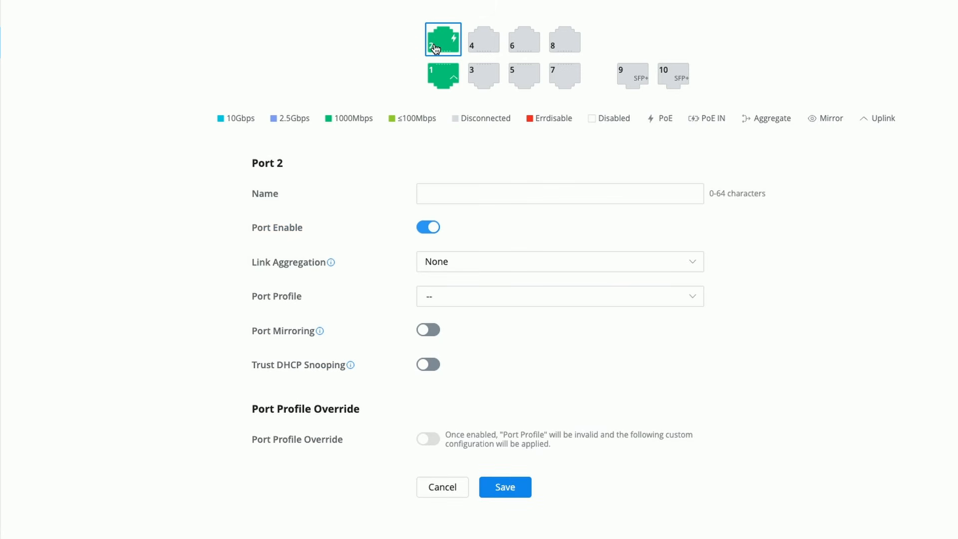
click(442, 198)
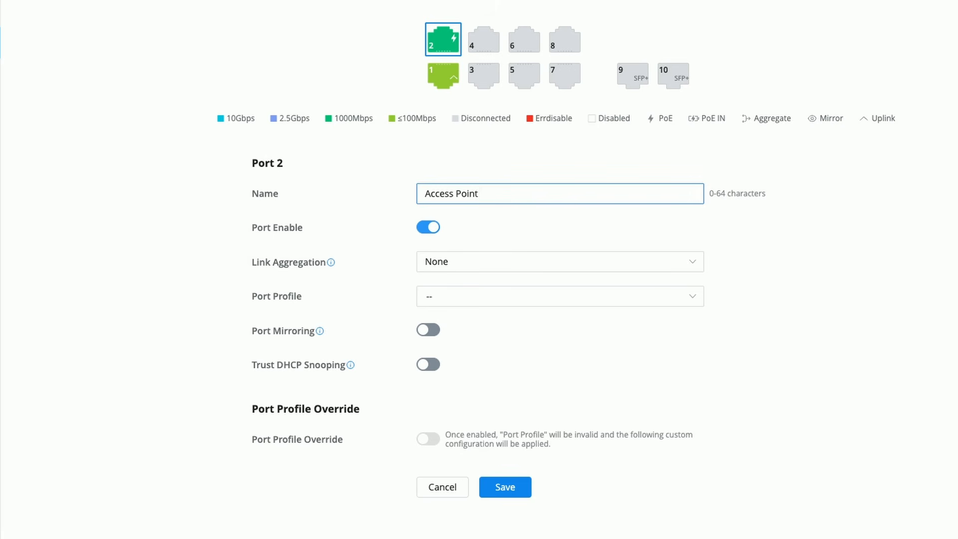
click(686, 299)
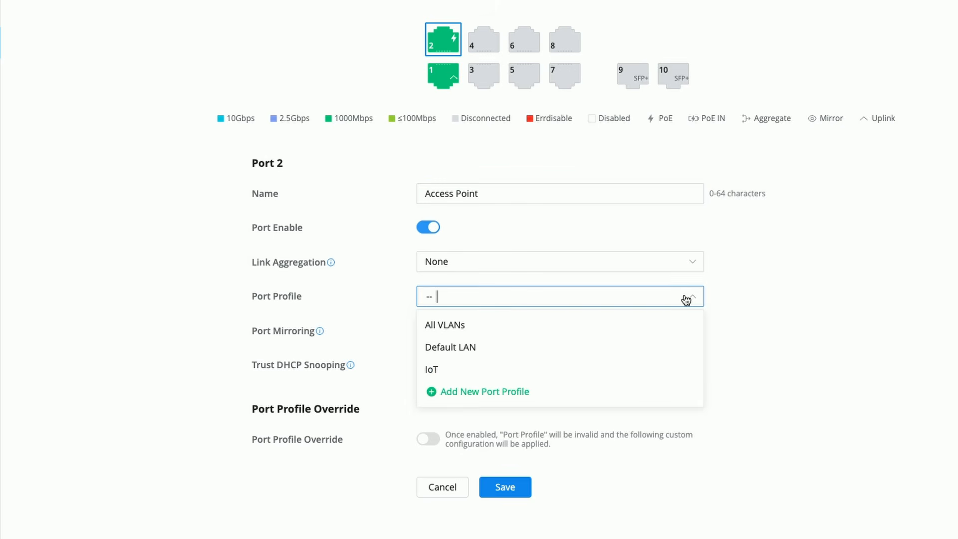
click(545, 329)
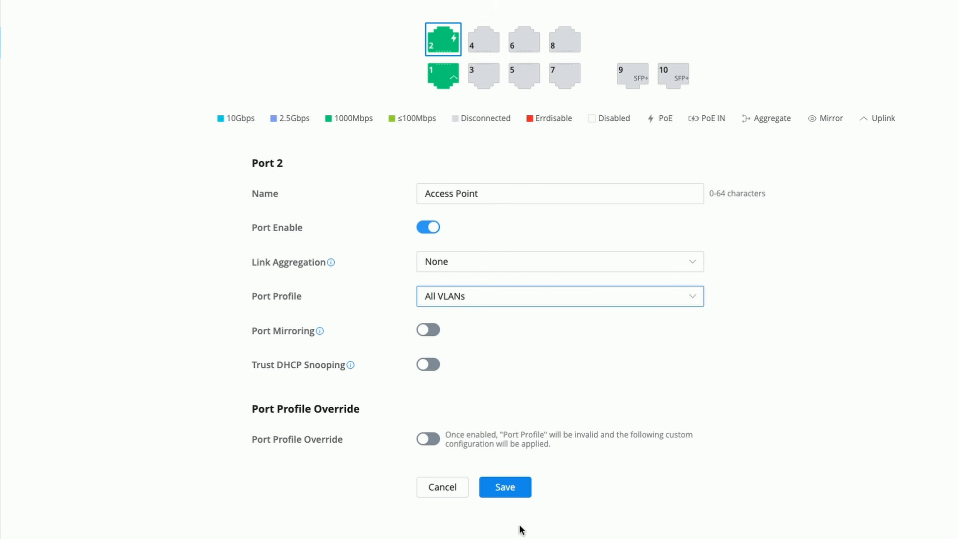
click(505, 488)
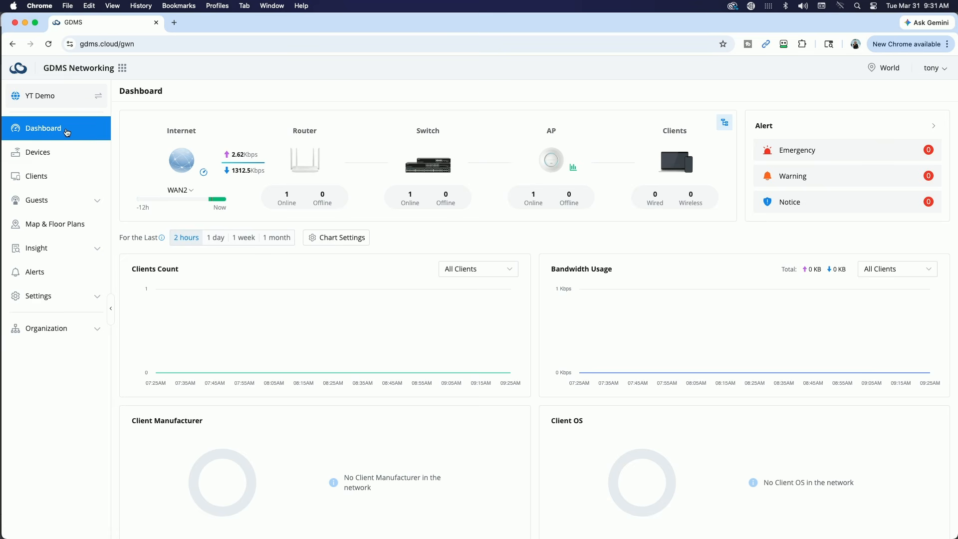
Step: Start a new bandwidth rule in the profile settings and name it IoT BW
click(71, 300)
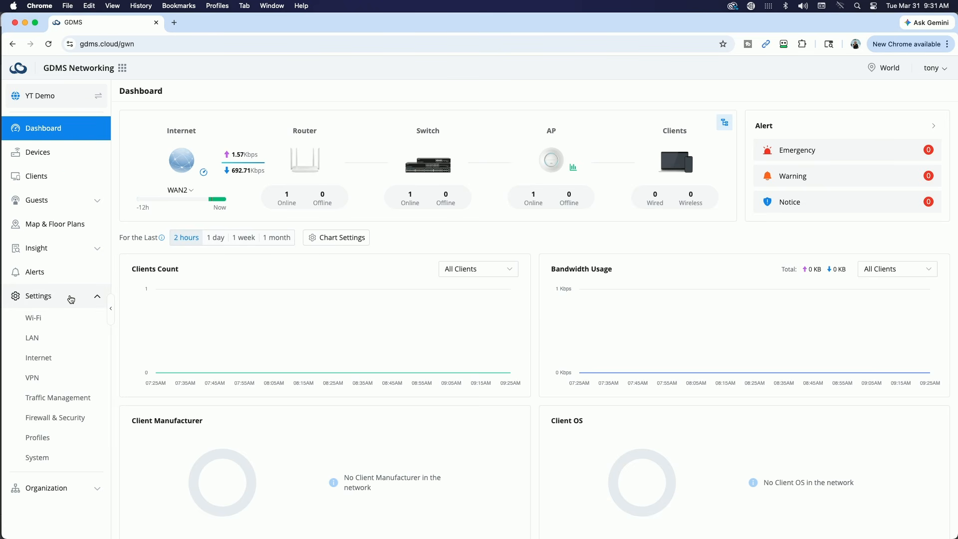
click(40, 441)
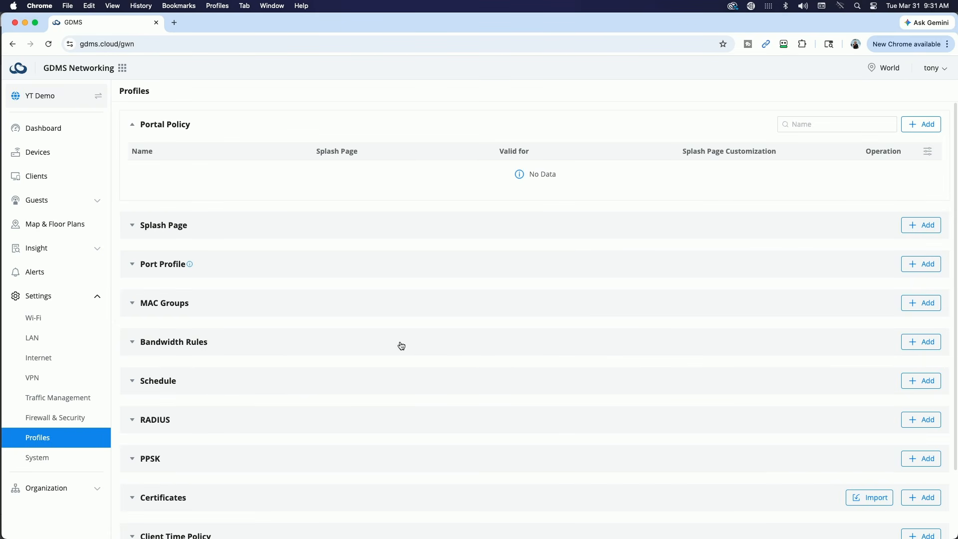
click(928, 345)
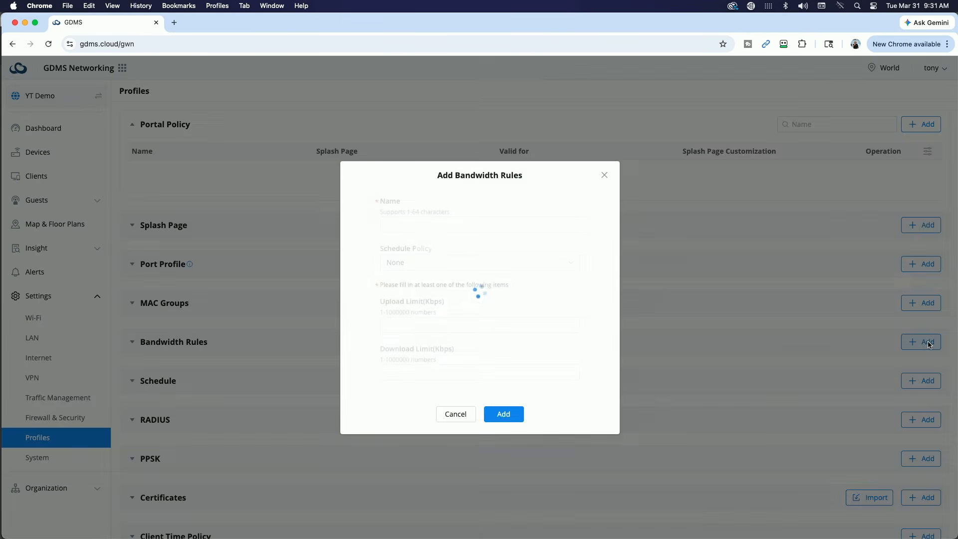
click(368, 124)
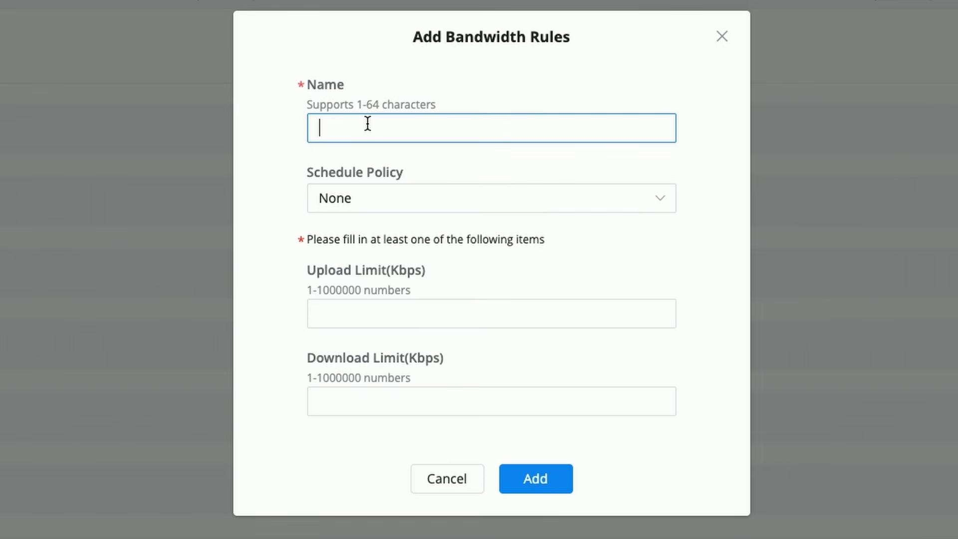
text(IoT BW)
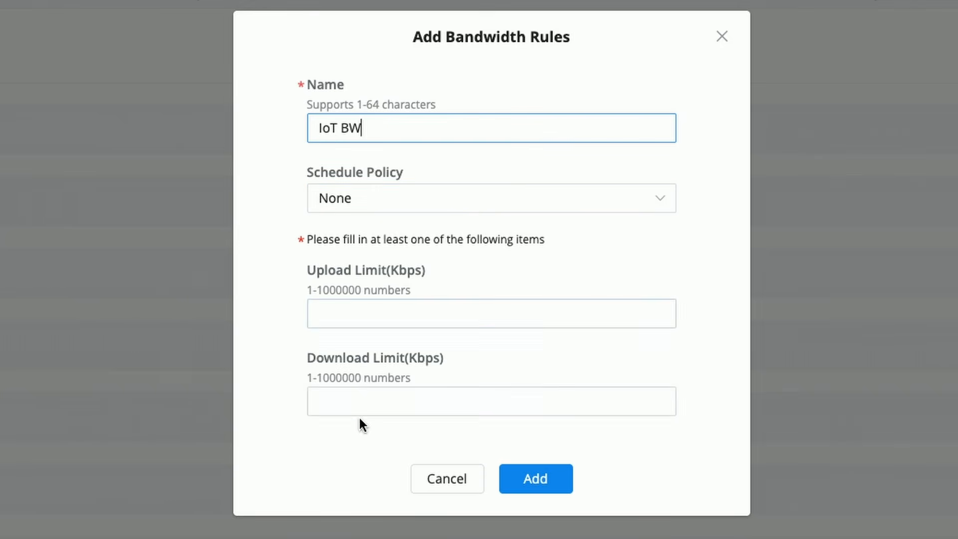
Step: Limit the rule to 5000 Kbps upload and 10000 Kbps download, add it and show the bandwidth rules list
click(335, 317)
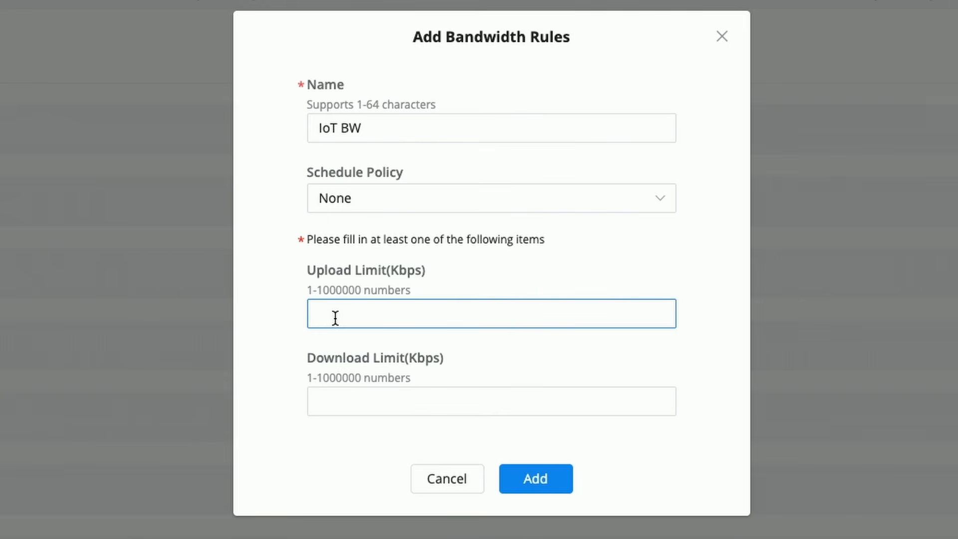
text(5000)
click(369, 404)
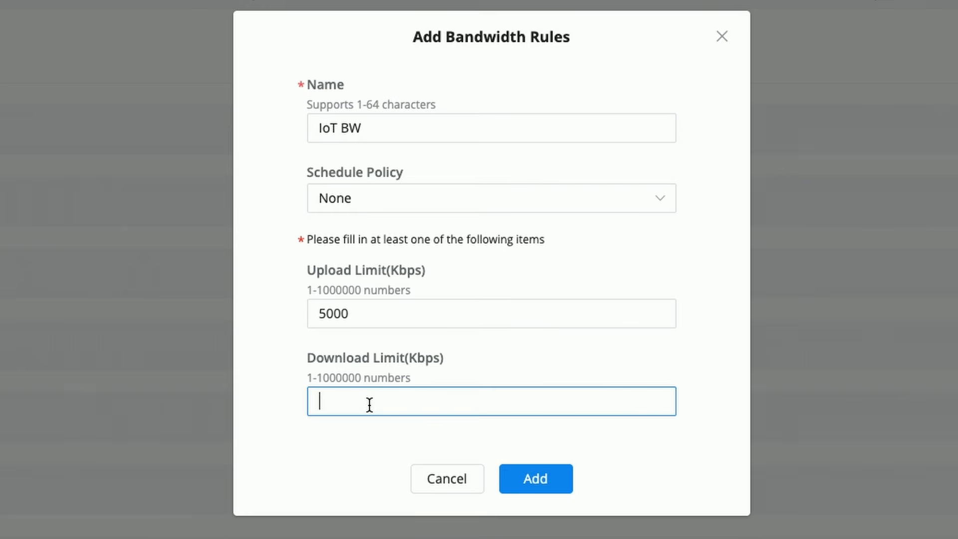
text(10000)
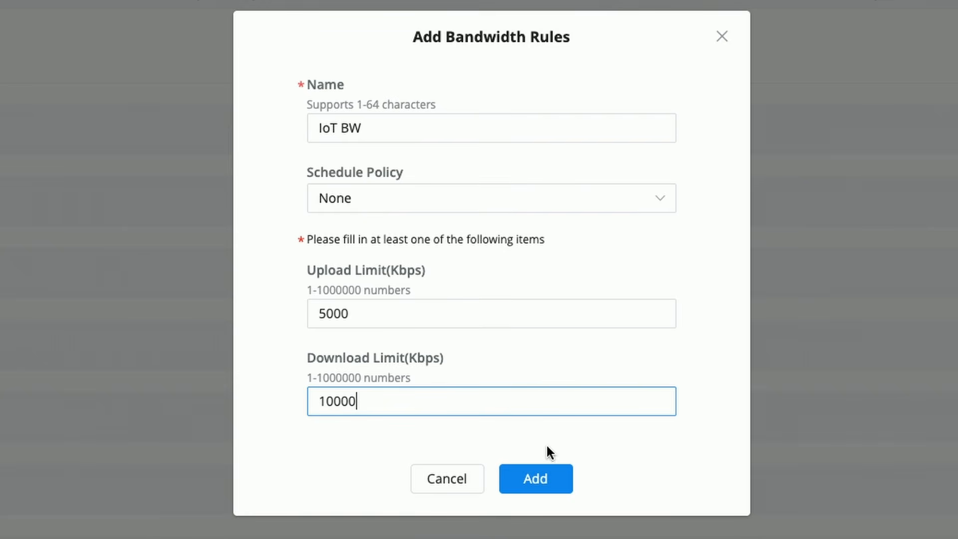
click(544, 485)
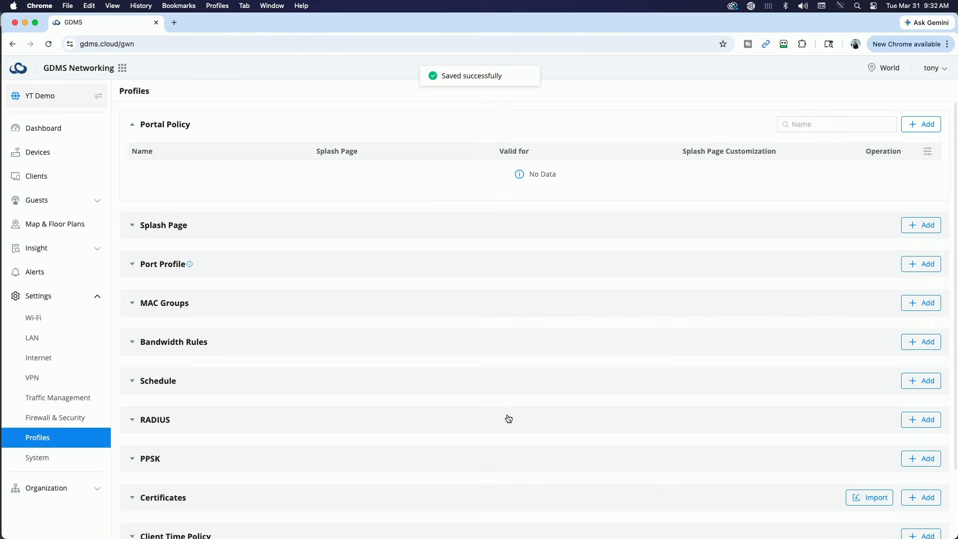
click(133, 343)
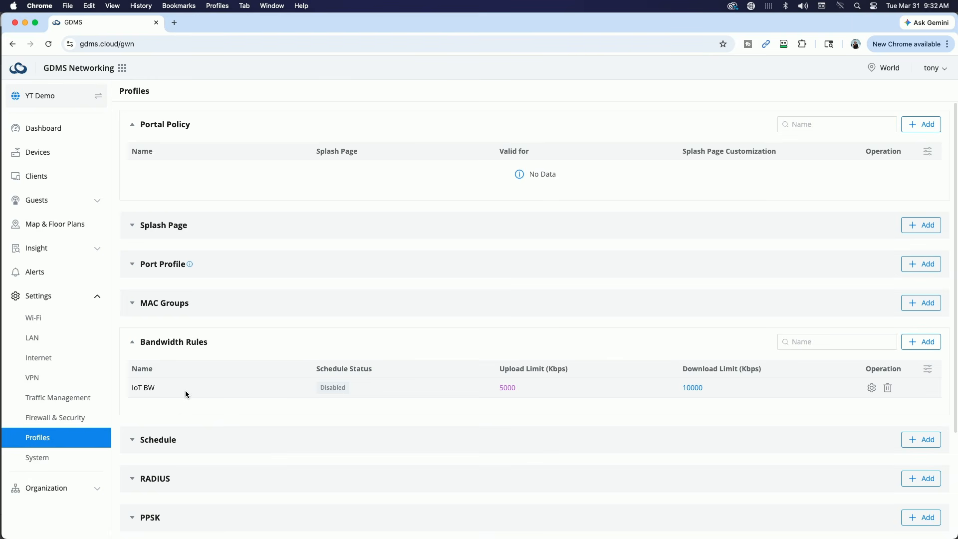
Step: Set the IoT wireless LAN's bandwidth control to Per-SSID with the IoT BW rule and save
click(41, 323)
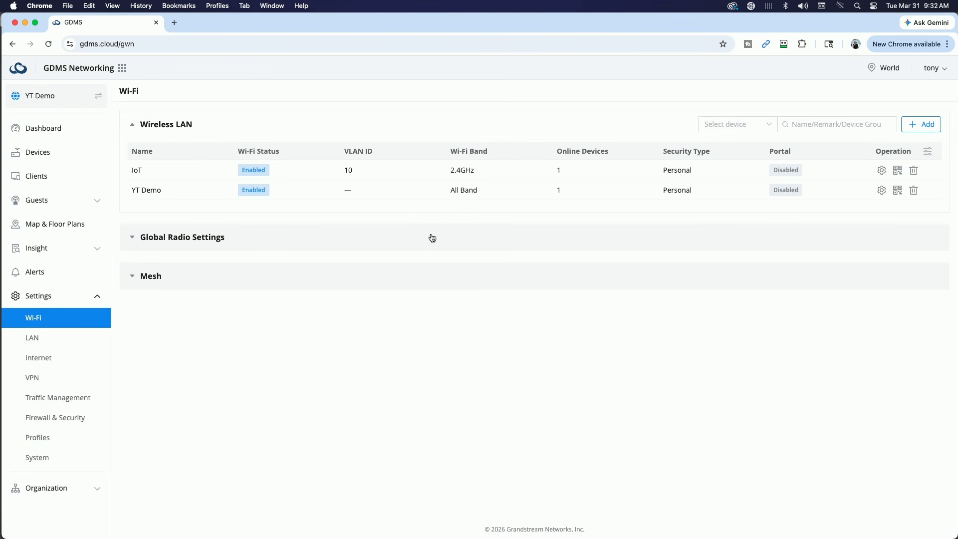
click(882, 170)
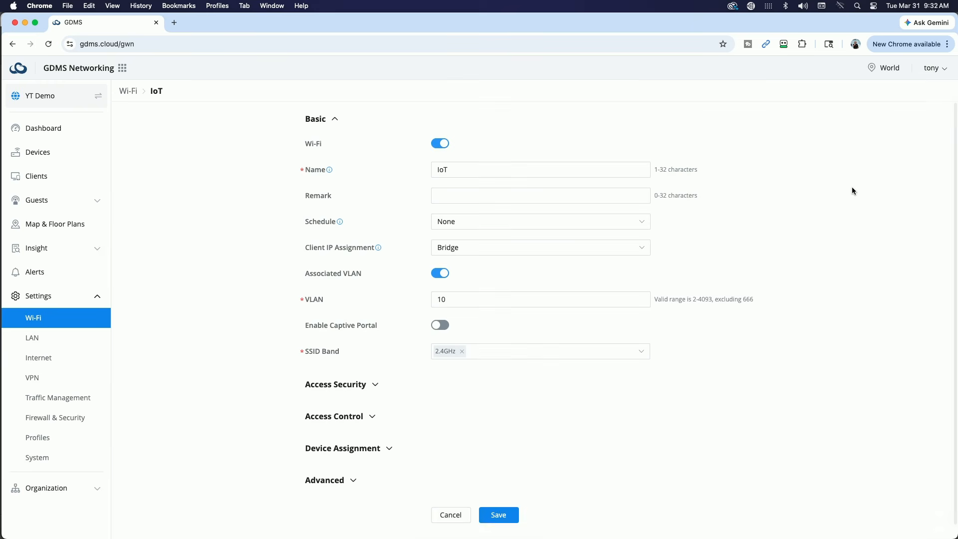
click(373, 417)
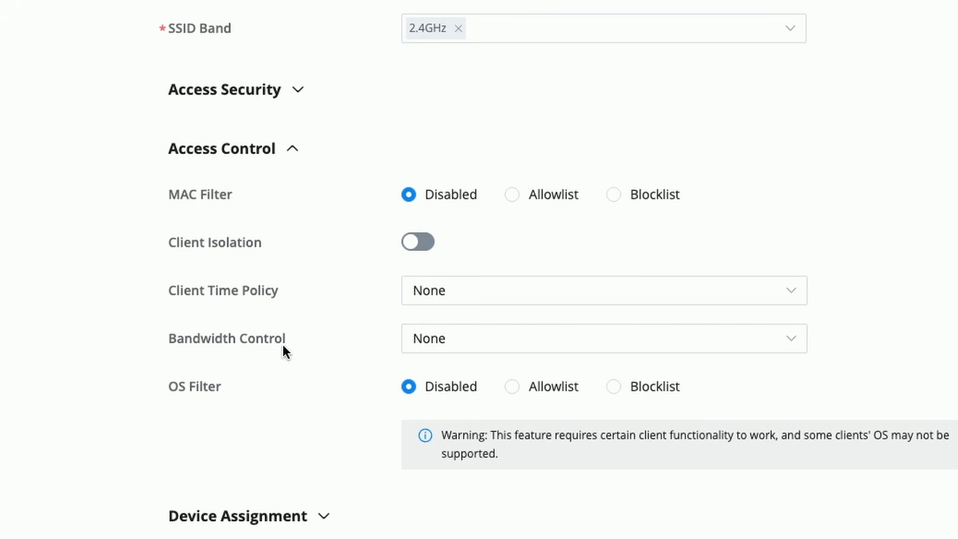
click(792, 339)
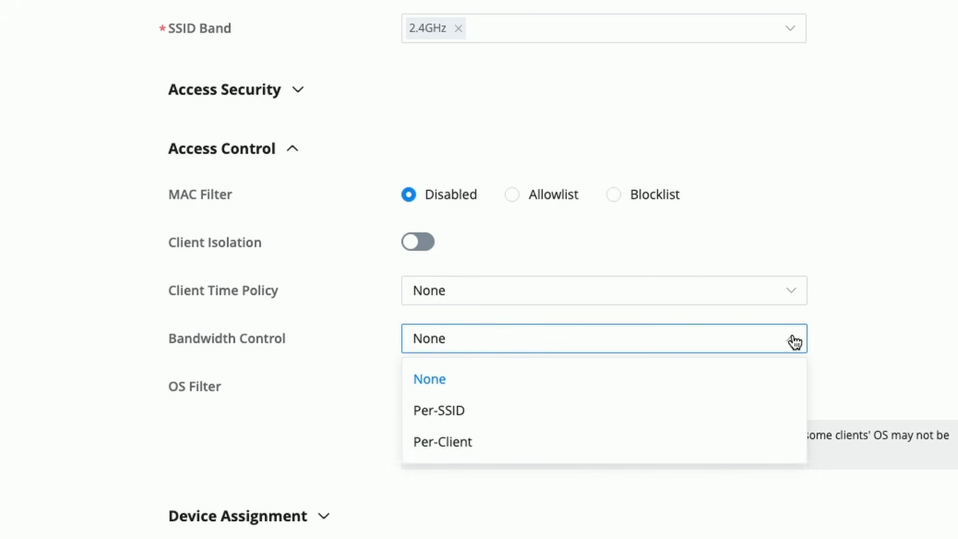
click(474, 413)
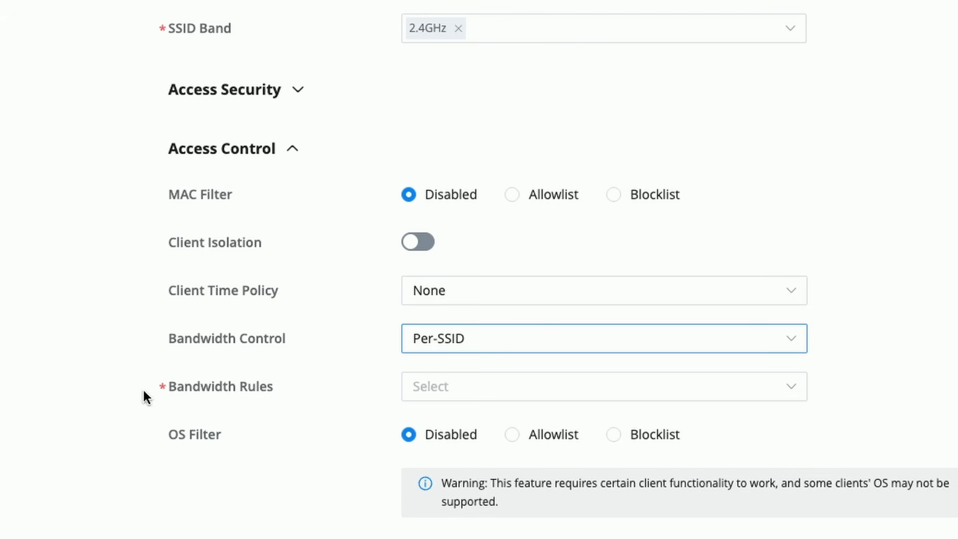
click(773, 393)
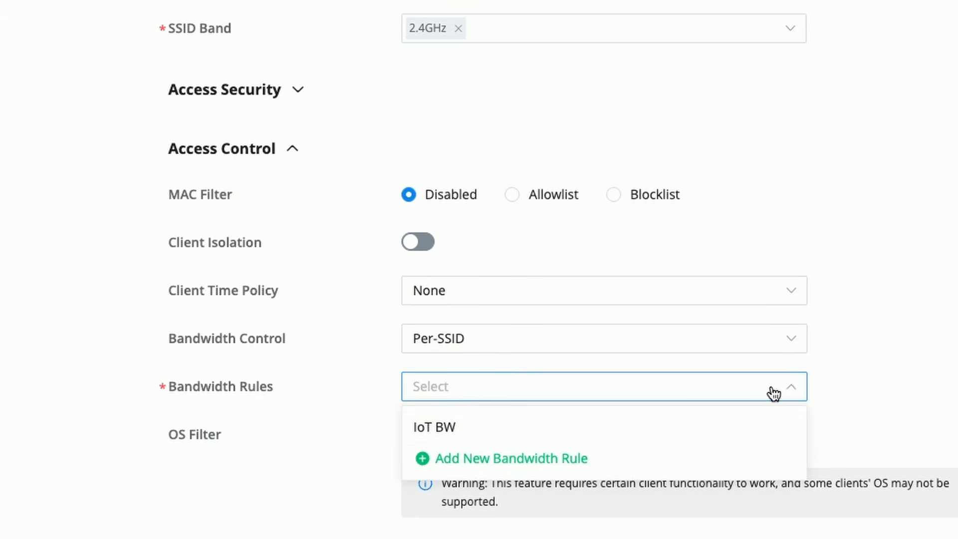
click(475, 432)
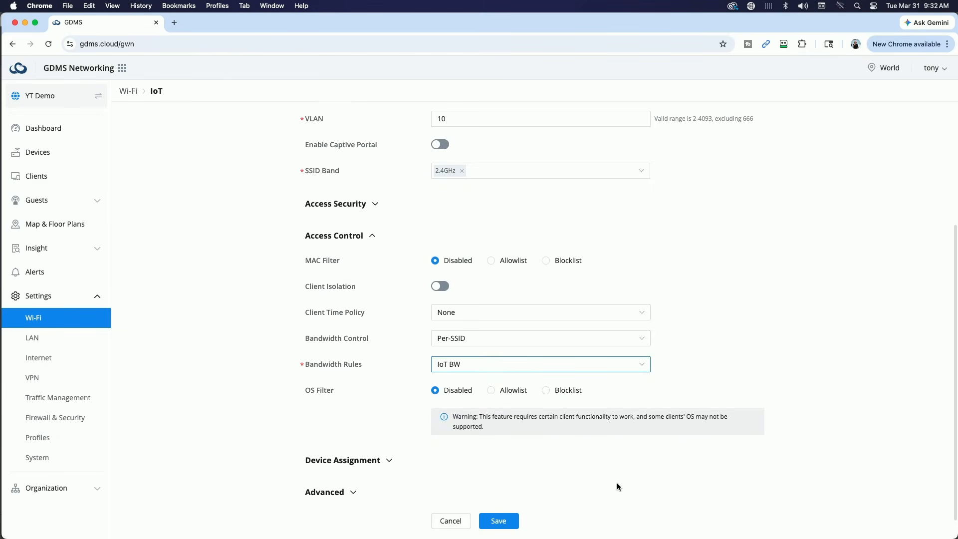
click(498, 521)
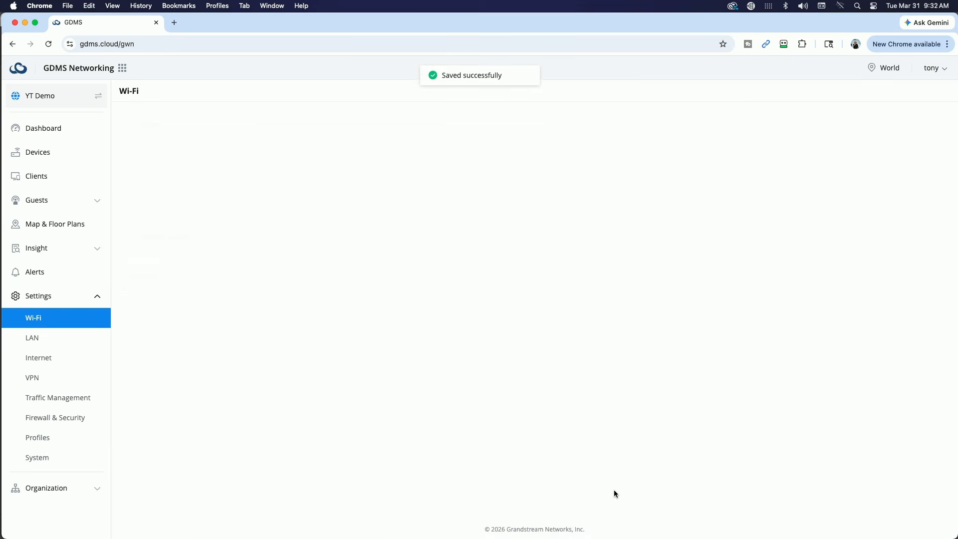